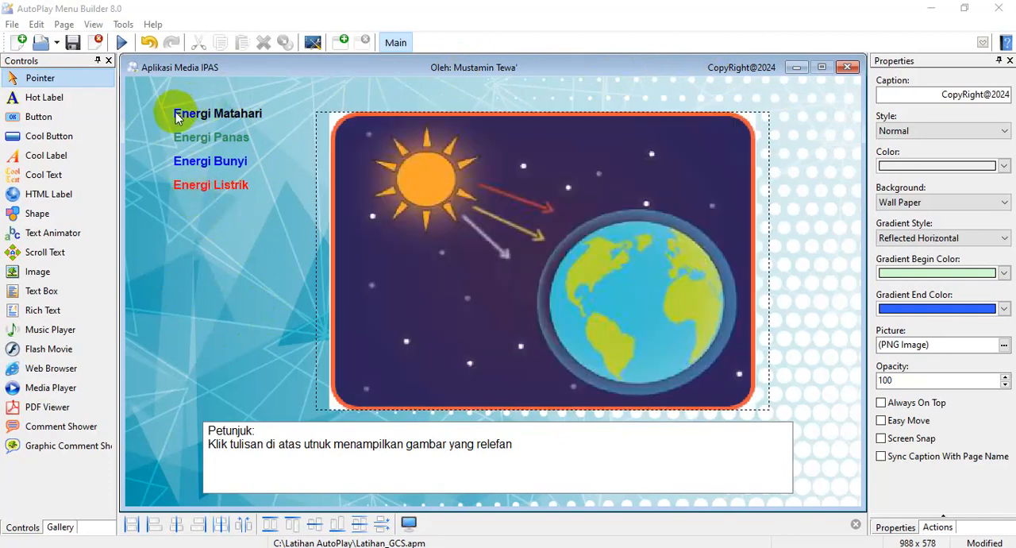
# Run a preview of the application to check the copyright text in its title bar, and close it
pyautogui.moveTo(190, 162)
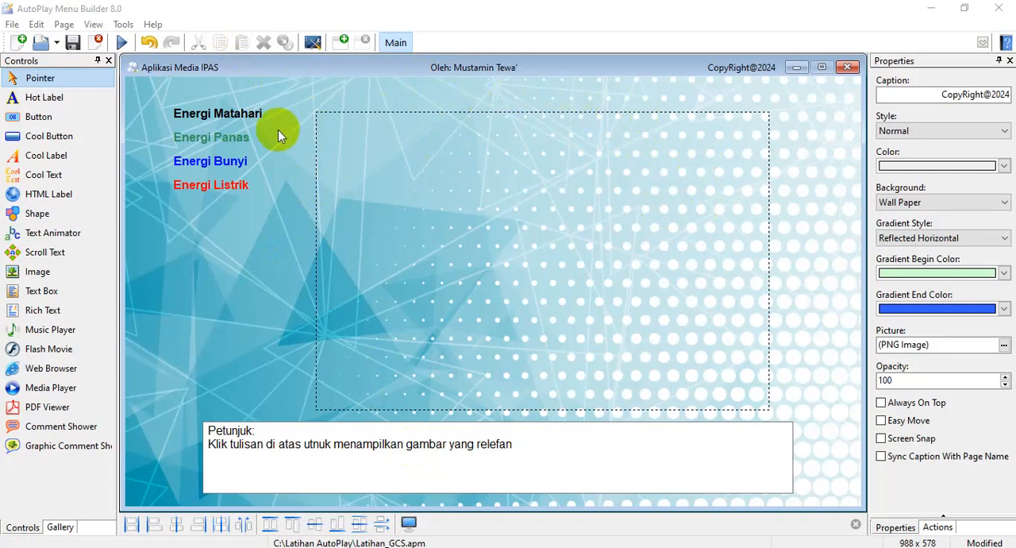
pyautogui.click(121, 42)
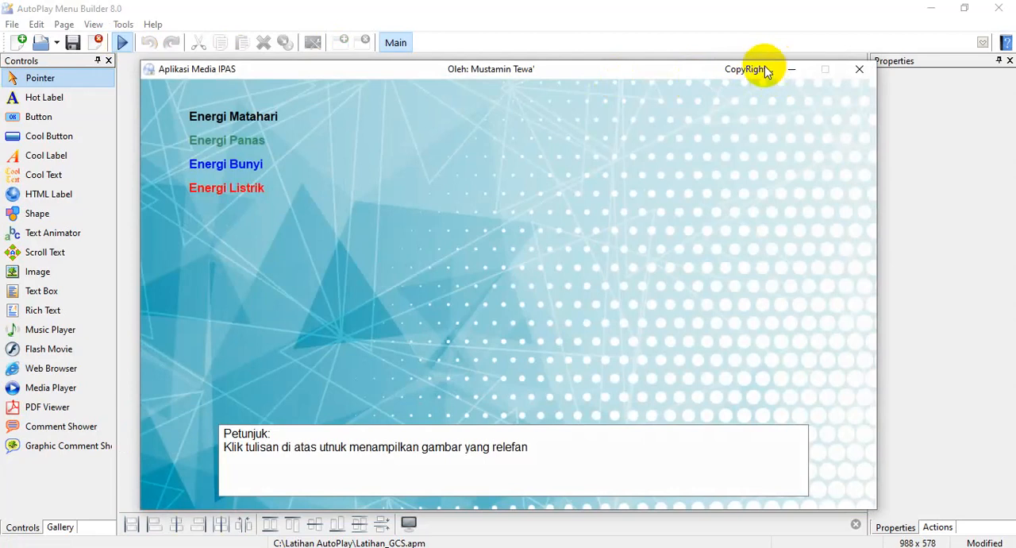
pyautogui.moveTo(638, 77); pyautogui.dragTo(626, 58)
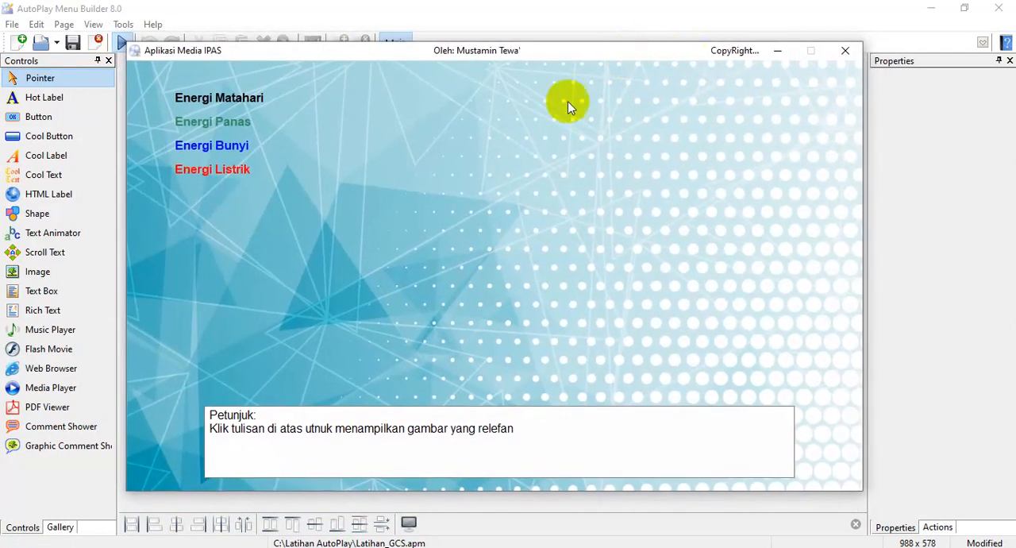
pyautogui.click(844, 51)
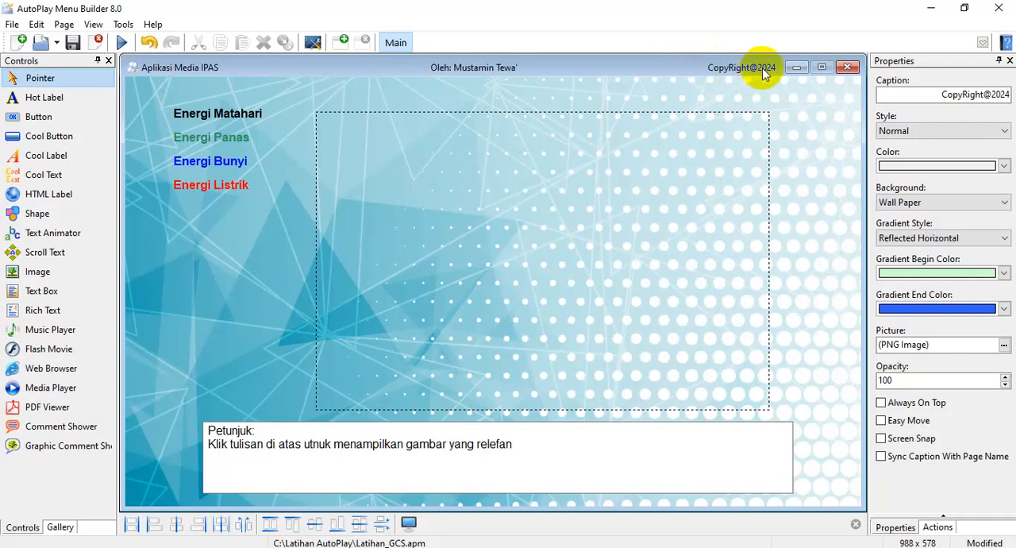
# Remove some spaces before CopyRight@2024 in the page caption so it shows in full, and check it in a preview
pyautogui.click(891, 94)
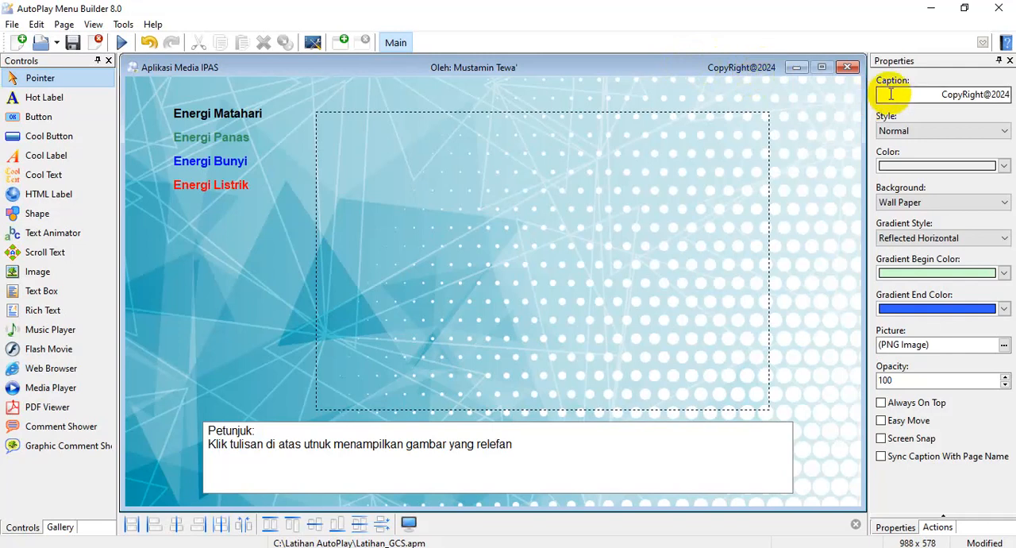
pyautogui.moveTo(891, 95); pyautogui.dragTo(802, 93)
pyautogui.click(985, 95)
pyautogui.moveTo(985, 95); pyautogui.dragTo(1004, 95)
pyautogui.click(942, 95)
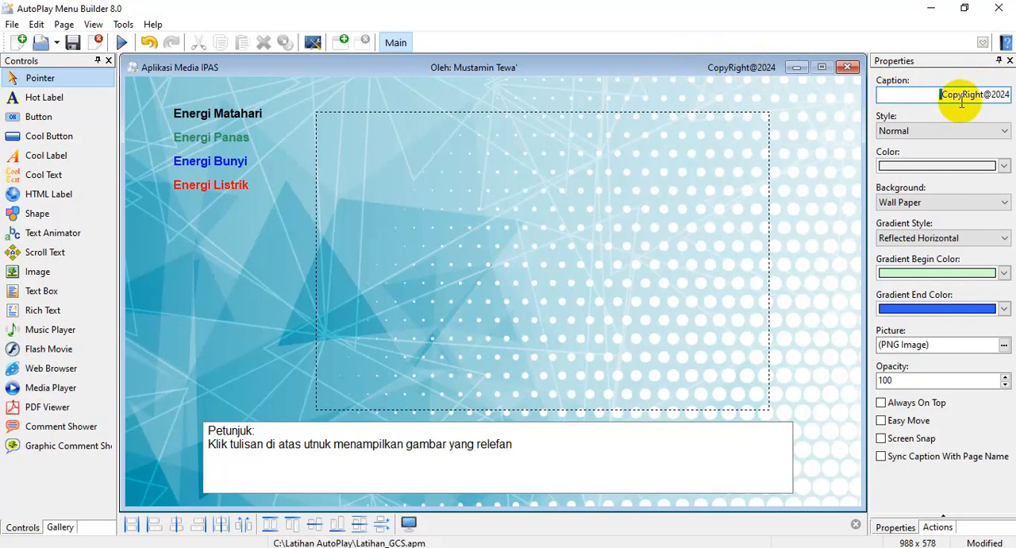
pyautogui.press('BackSpace')
pyautogui.press('BackSpace')
pyautogui.press('BackSpace')
pyautogui.press('BackSpace')
pyautogui.press('BackSpace')
pyautogui.press('BackSpace')
pyautogui.press('BackSpace')
pyautogui.press('BackSpace')
pyautogui.press('BackSpace')
pyautogui.press('BackSpace')
pyautogui.press('BackSpace')
pyautogui.press('BackSpace')
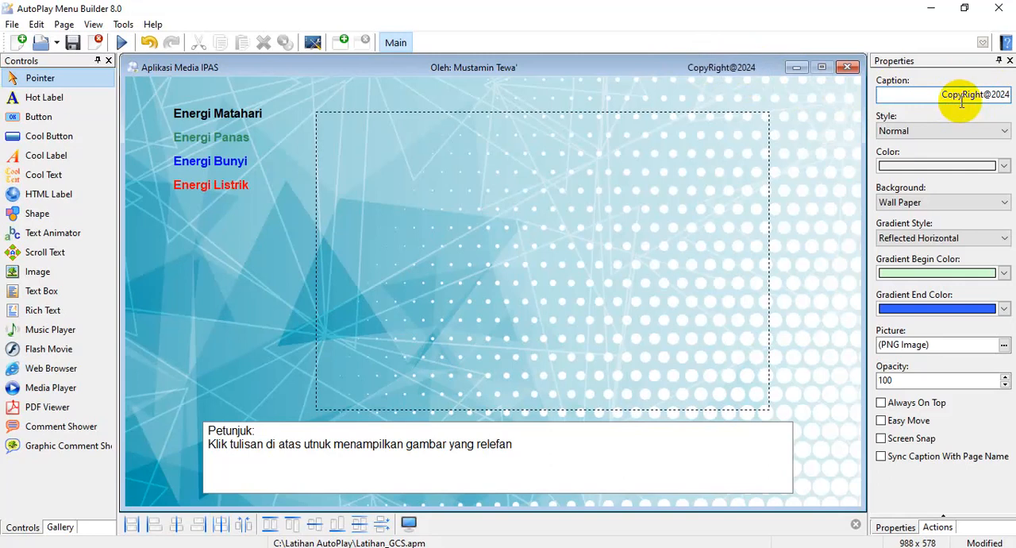
pyautogui.click(121, 42)
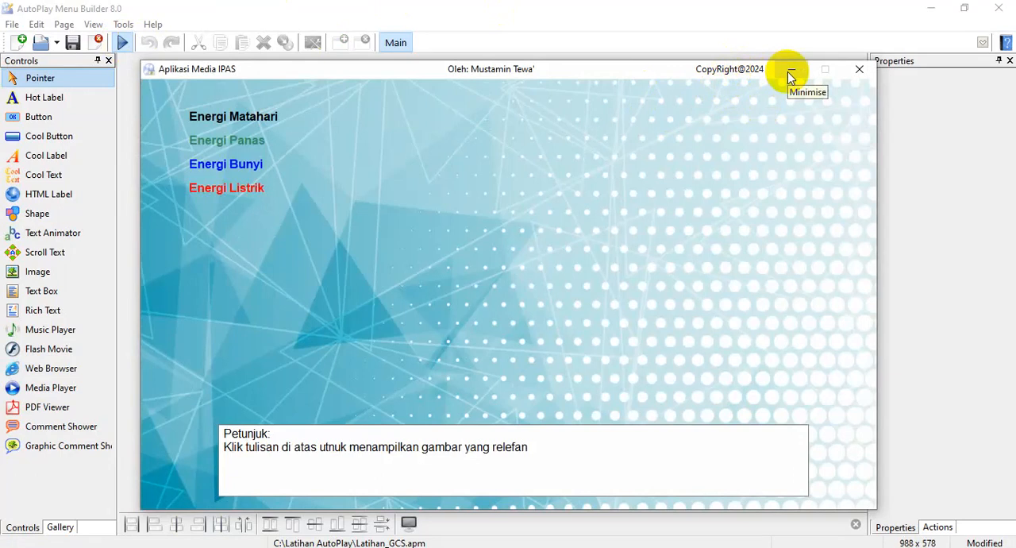
pyautogui.click(859, 71)
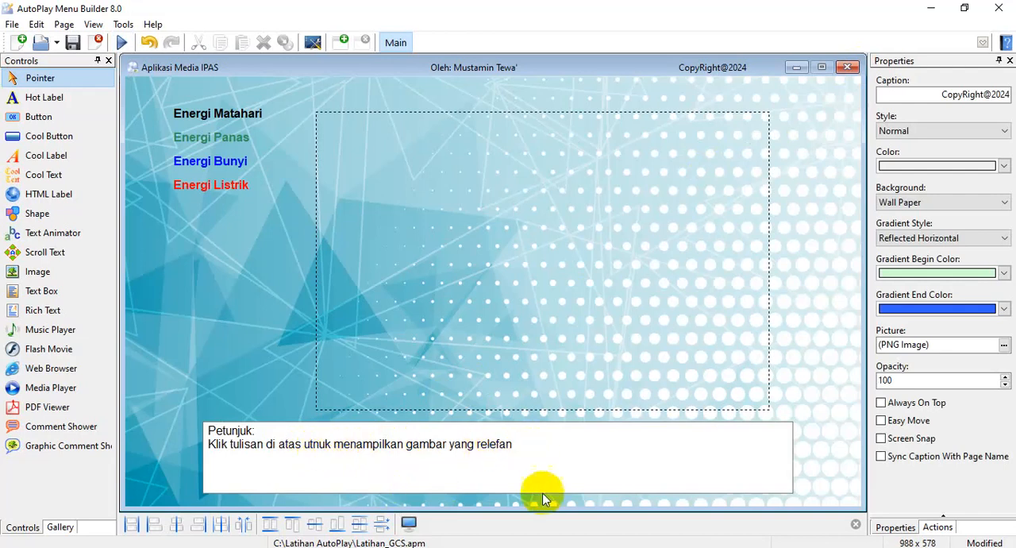
# Correct "utnuk" to "untuk" in the Petunjuk text box and check it in a preview
pyautogui.doubleClick(536, 453)
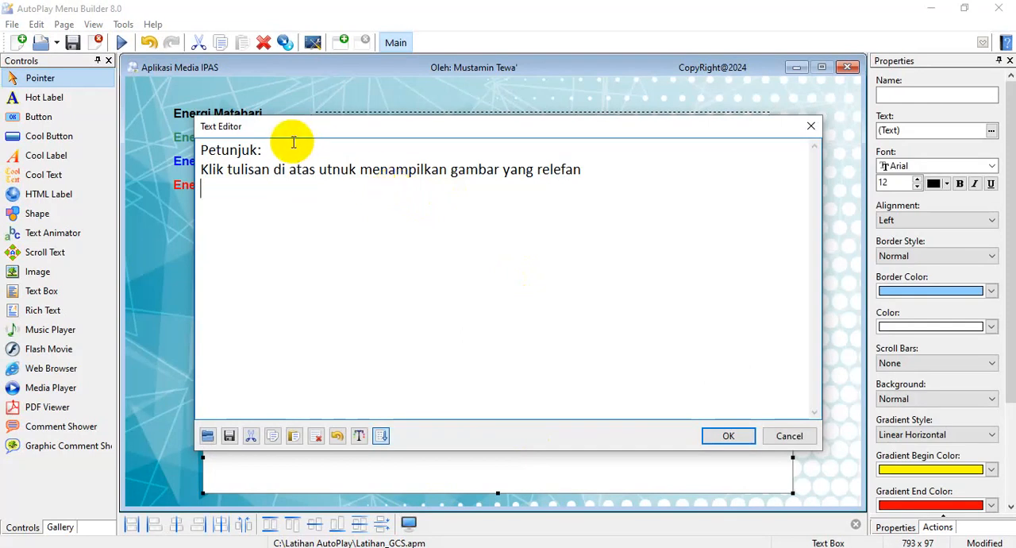
pyautogui.click(325, 169)
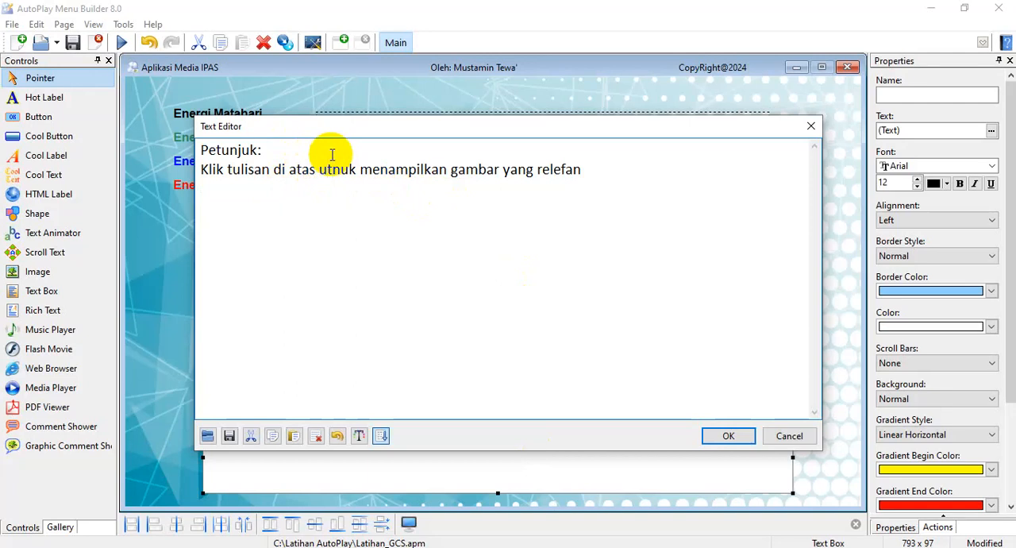
pyautogui.press('Delete')
pyautogui.press('Right')
pyautogui.write('t')
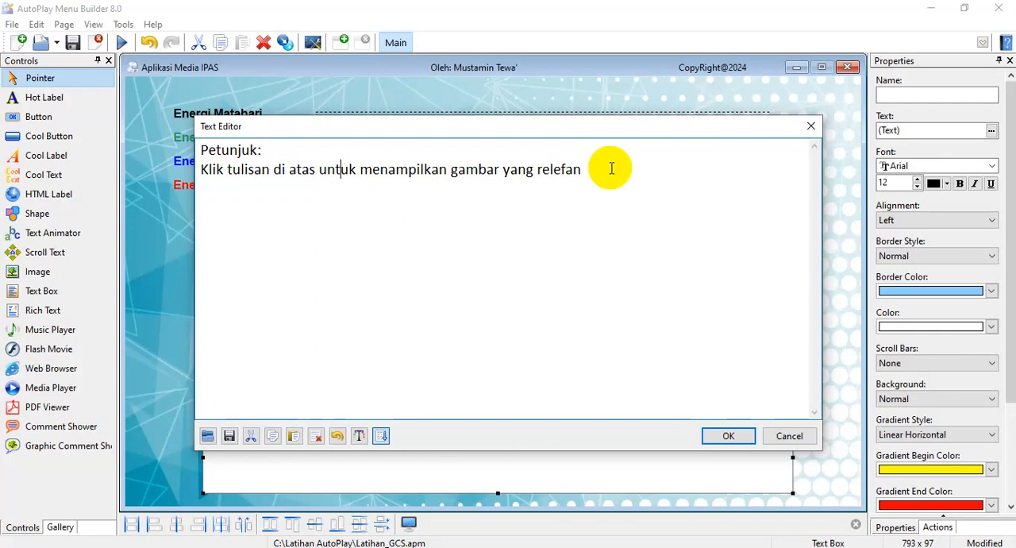
pyautogui.click(728, 436)
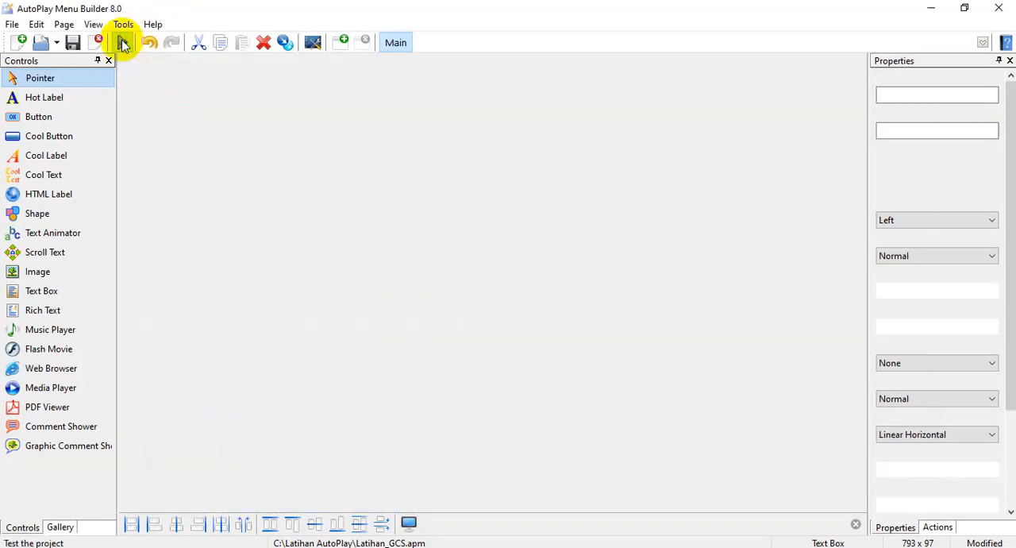
pyautogui.click(122, 42)
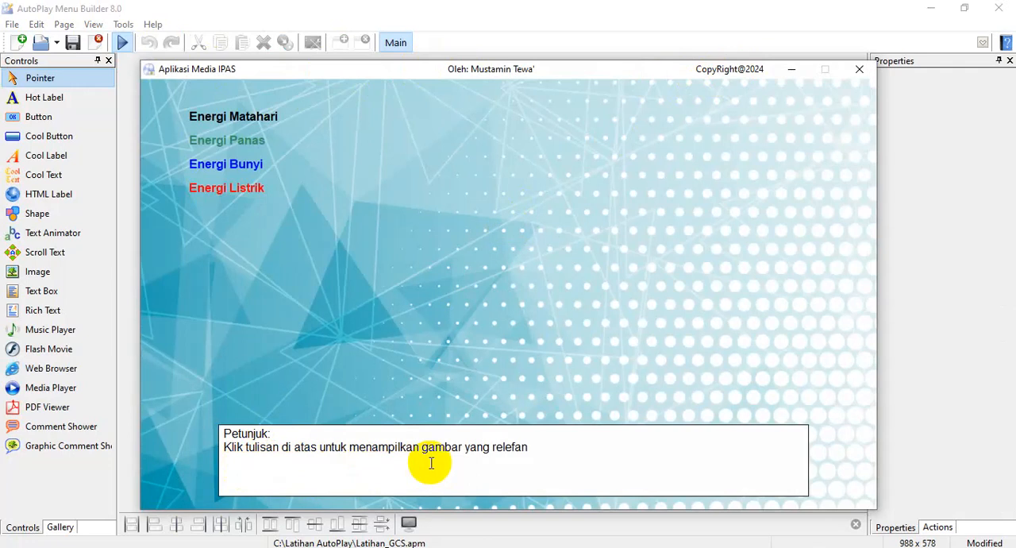
pyautogui.click(865, 70)
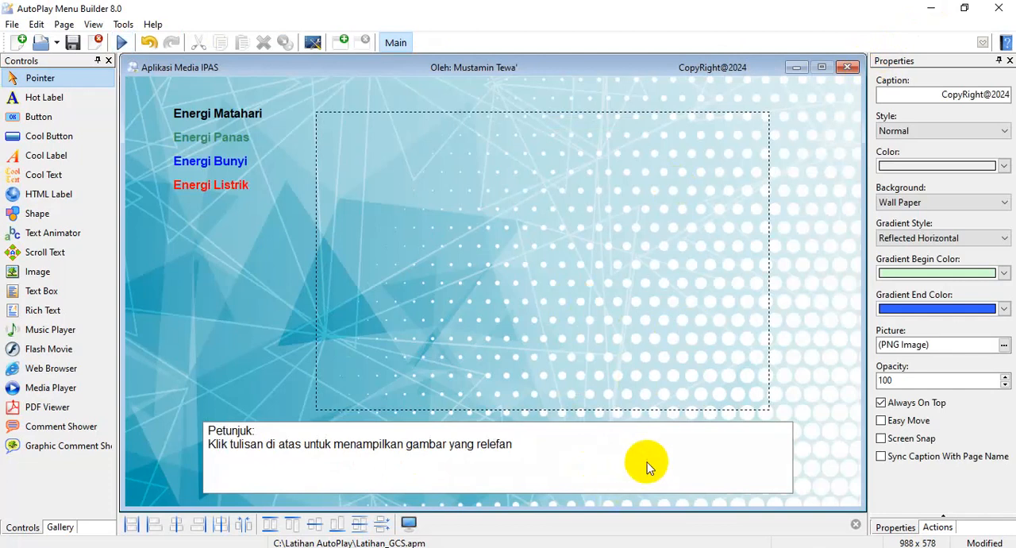
# Make the Petunjuk text box transparent and keep Word Wrap enabled
pyautogui.click(650, 449)
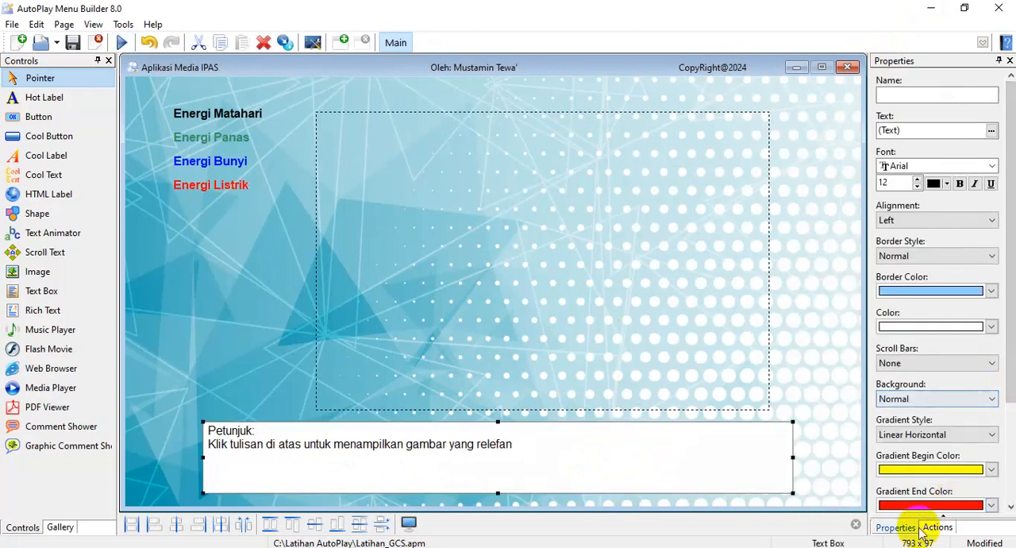
pyautogui.moveTo(1013, 267); pyautogui.dragTo(1011, 270)
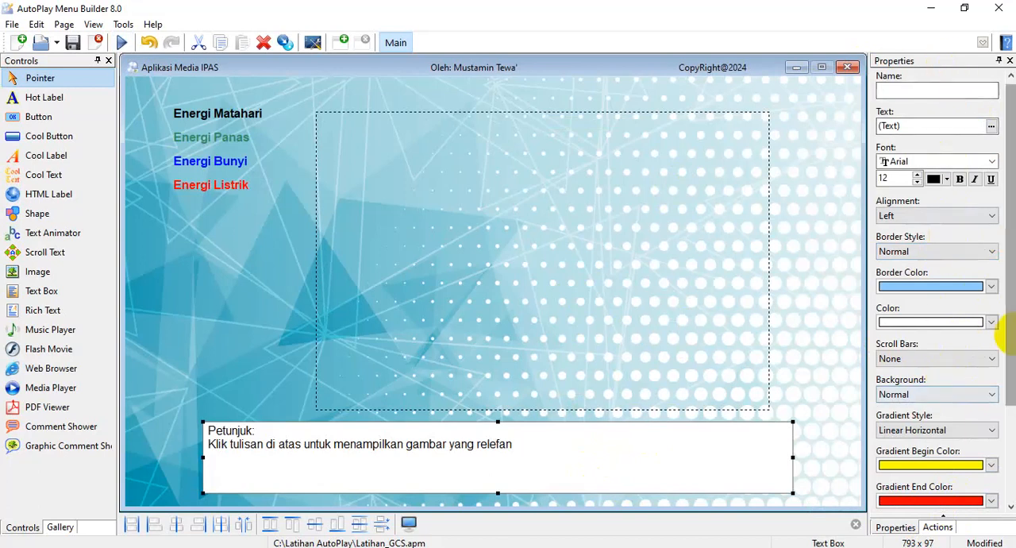
pyautogui.moveTo(1012, 340)
pyautogui.mouseDown()
pyautogui.moveTo(1013, 442)
pyautogui.moveTo(998, 269)
pyautogui.moveTo(1012, 277)
pyautogui.moveTo(1011, 381)
pyautogui.mouseUp()
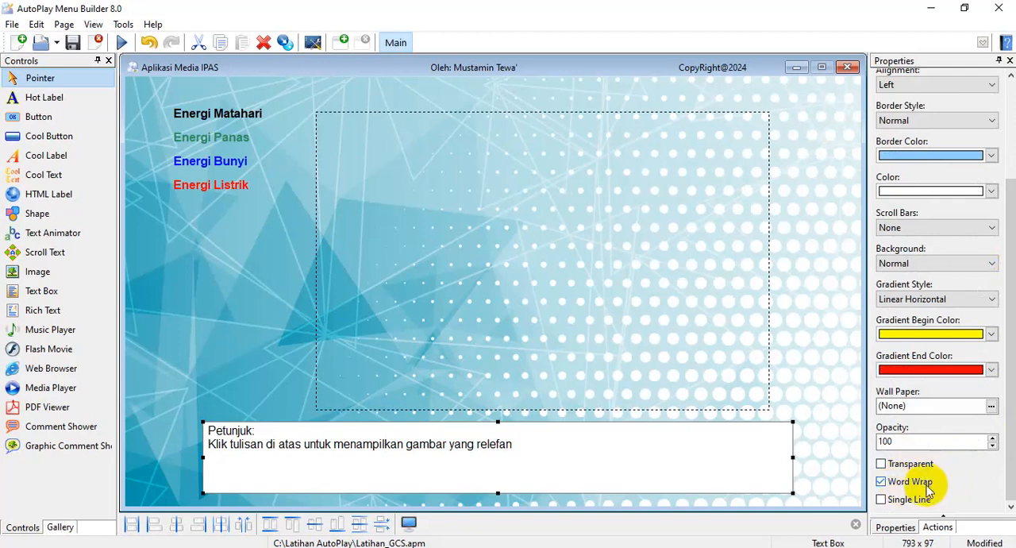
pyautogui.click(881, 482)
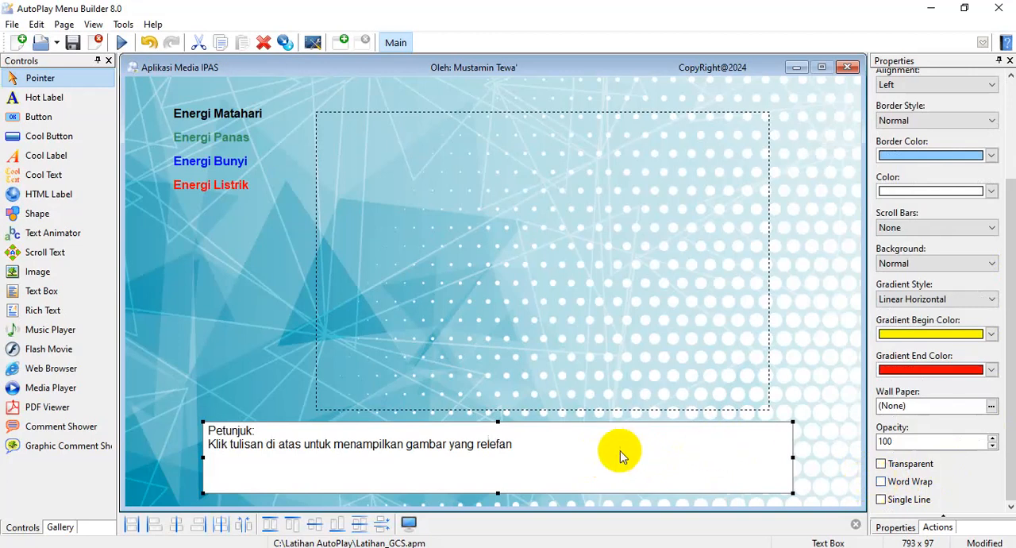
pyautogui.click(883, 481)
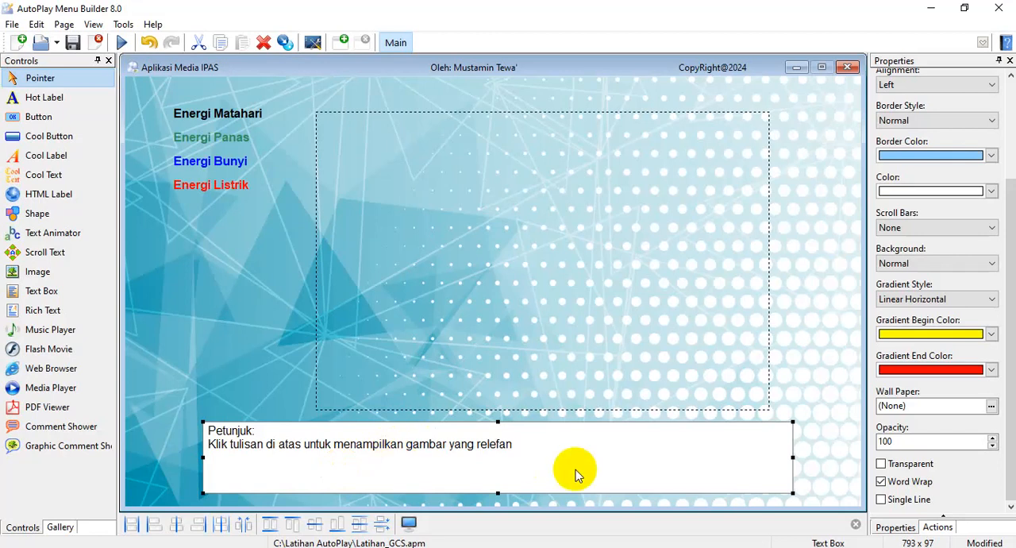
pyautogui.click(881, 464)
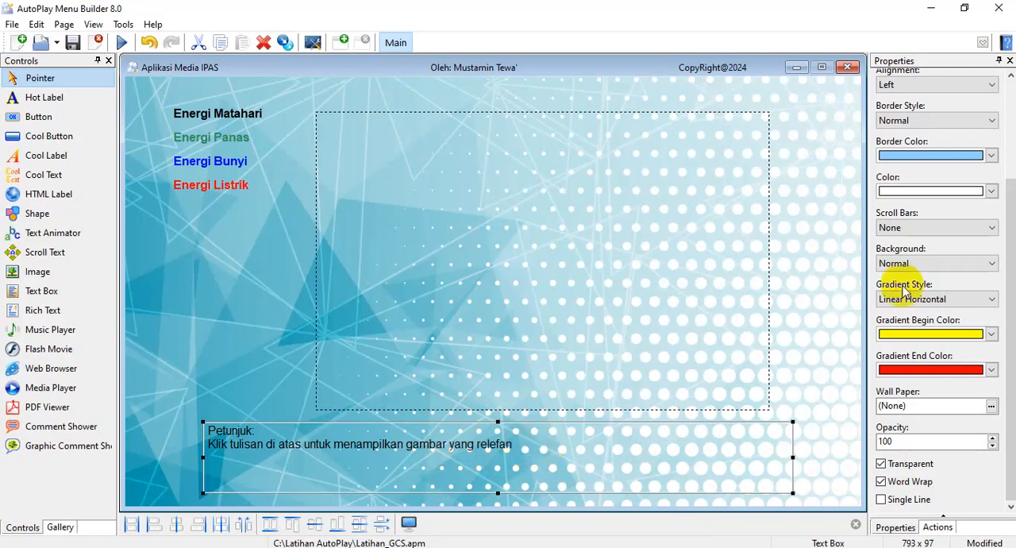
# Try bold and blue formatting on the Petunjuk text, and revert it to regular black
pyautogui.moveTo(1005, 221); pyautogui.dragTo(1002, 90)
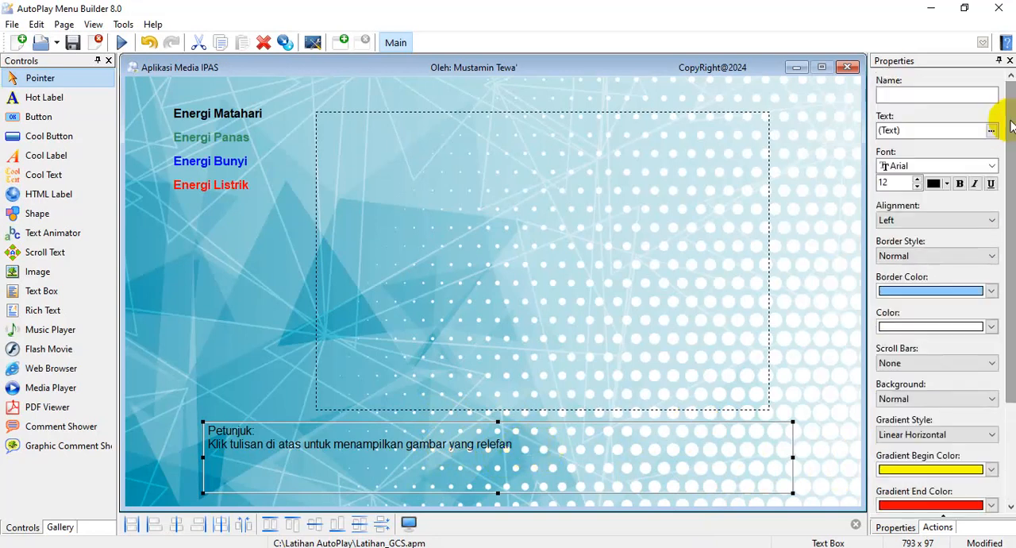
pyautogui.click(960, 182)
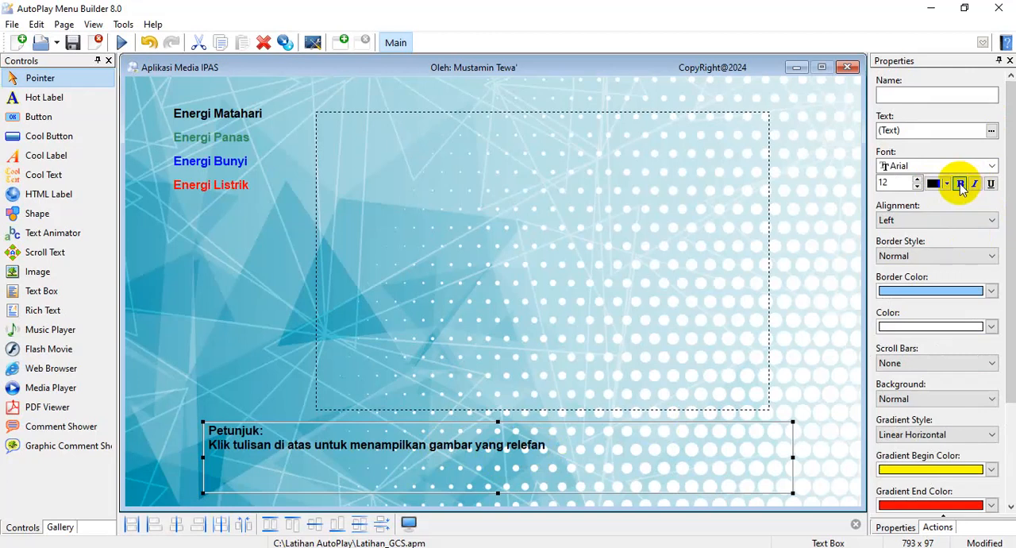
pyautogui.click(961, 184)
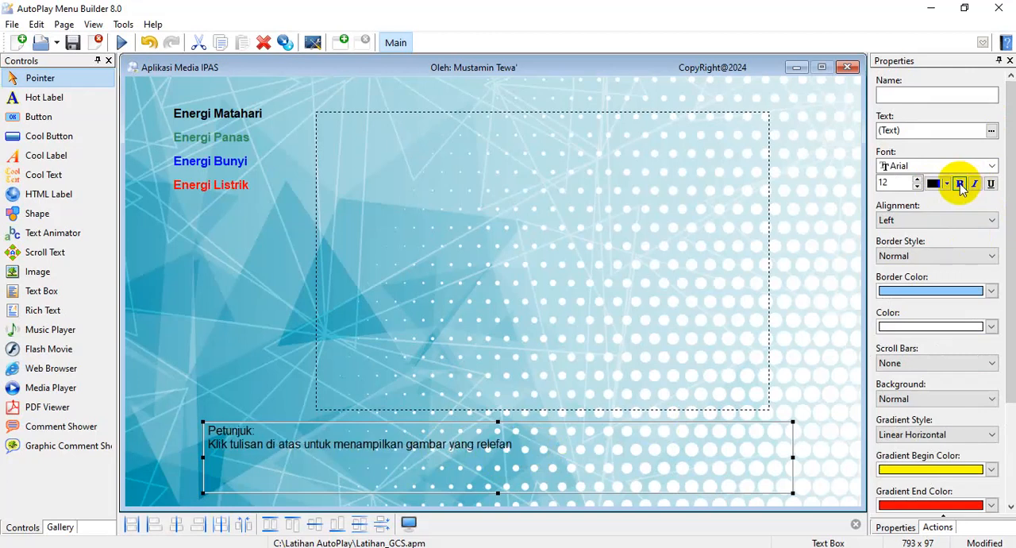
pyautogui.click(948, 185)
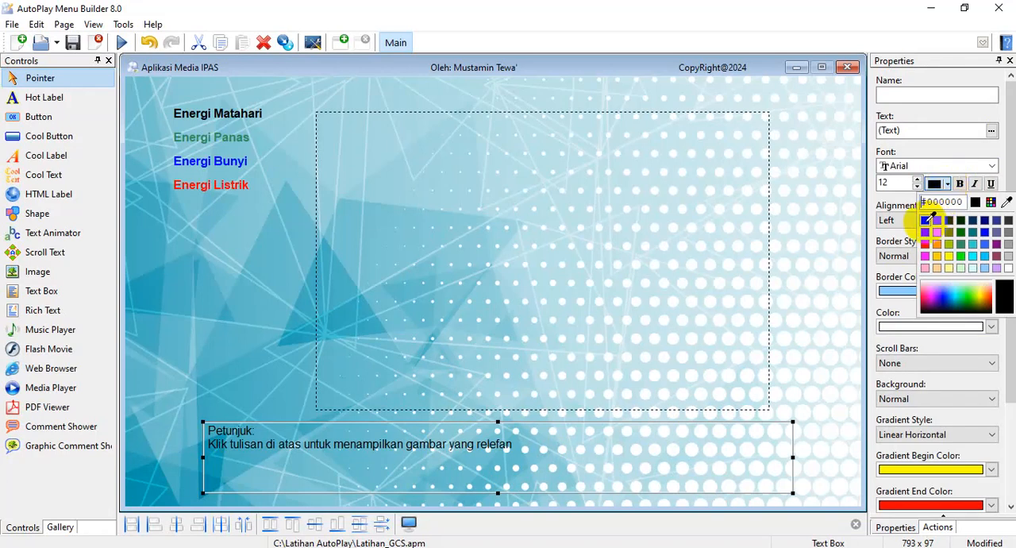
pyautogui.click(989, 230)
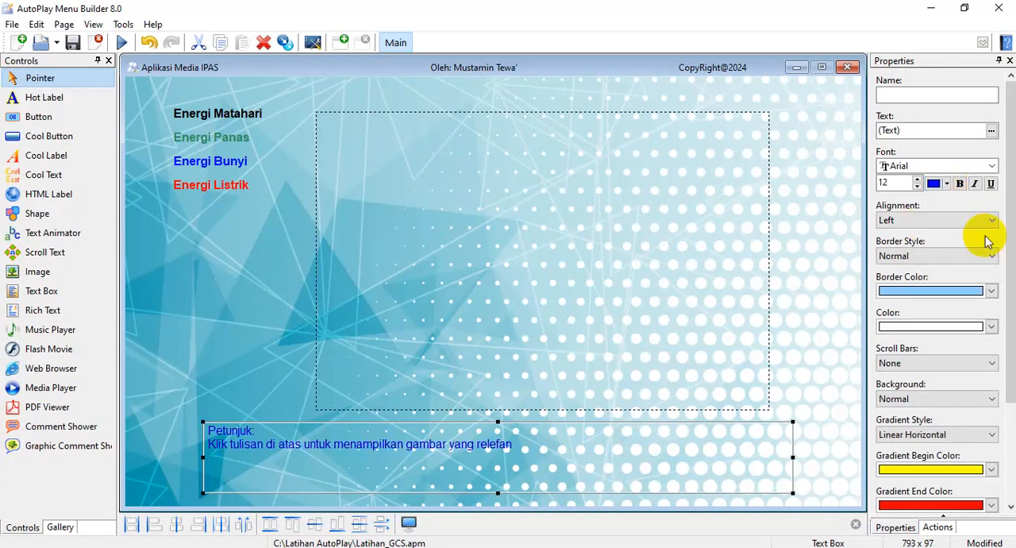
pyautogui.click(946, 184)
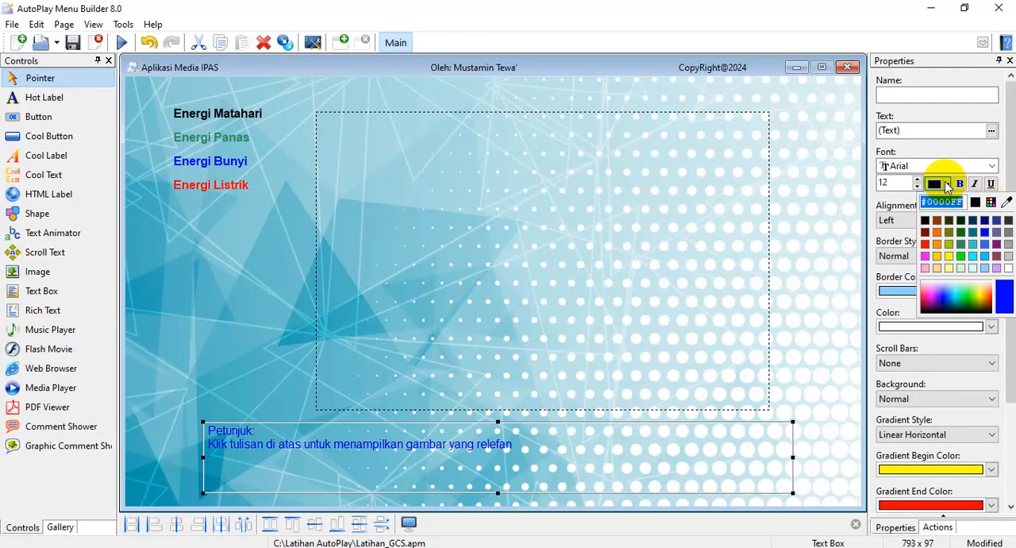
pyautogui.click(925, 221)
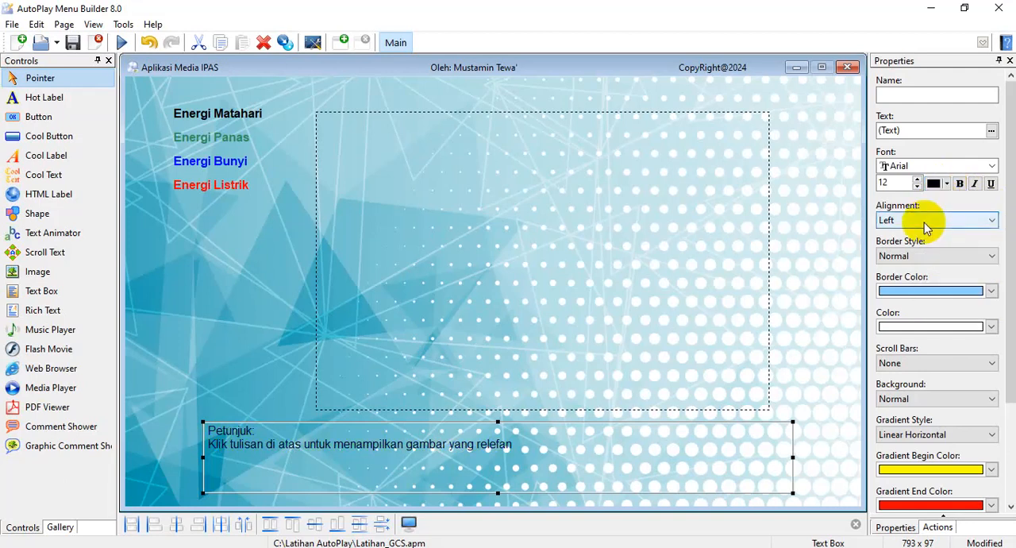
# Make the Petunjuk text bold and deselect the text box
pyautogui.click(961, 184)
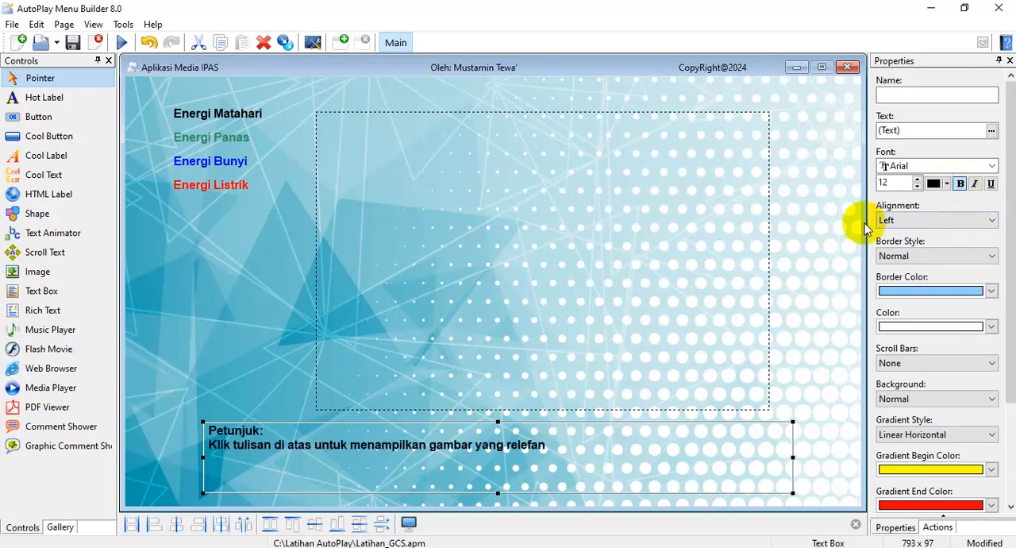
pyautogui.click(235, 339)
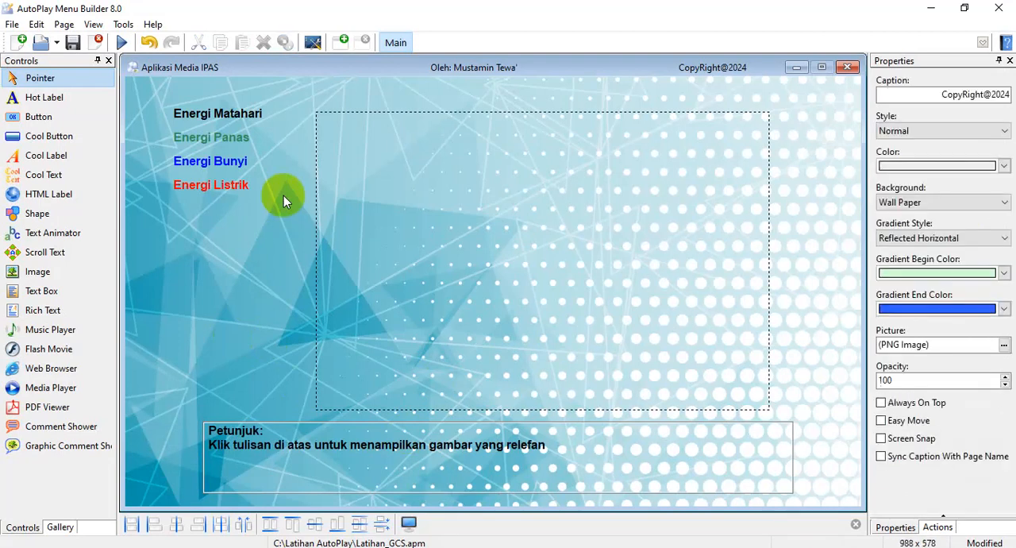
# Preview the project, test the Energi Matahari, Energi Panas, Energi Bunyi and Energi Listrik labels, and close the preview
pyautogui.click(122, 41)
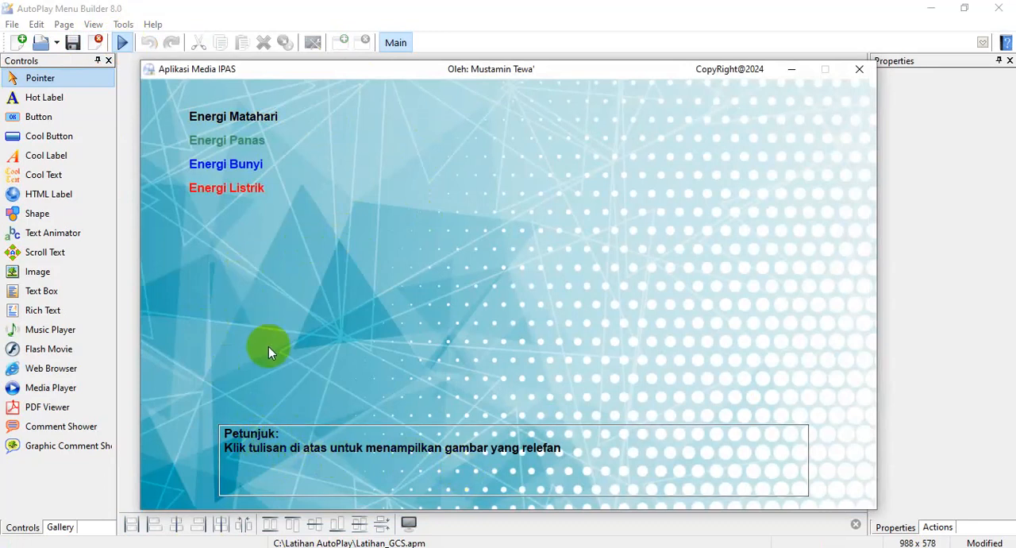
pyautogui.click(225, 163)
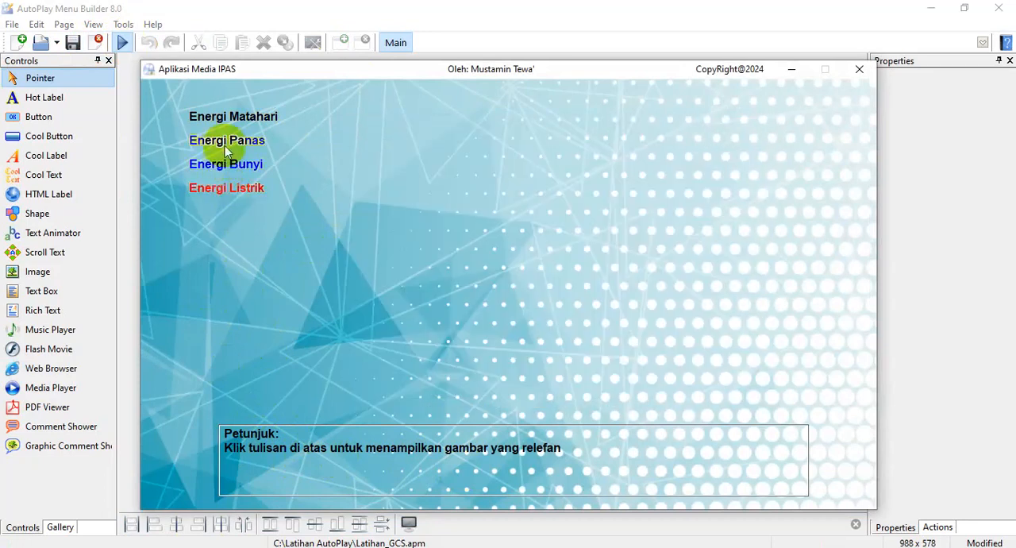
pyautogui.click(227, 119)
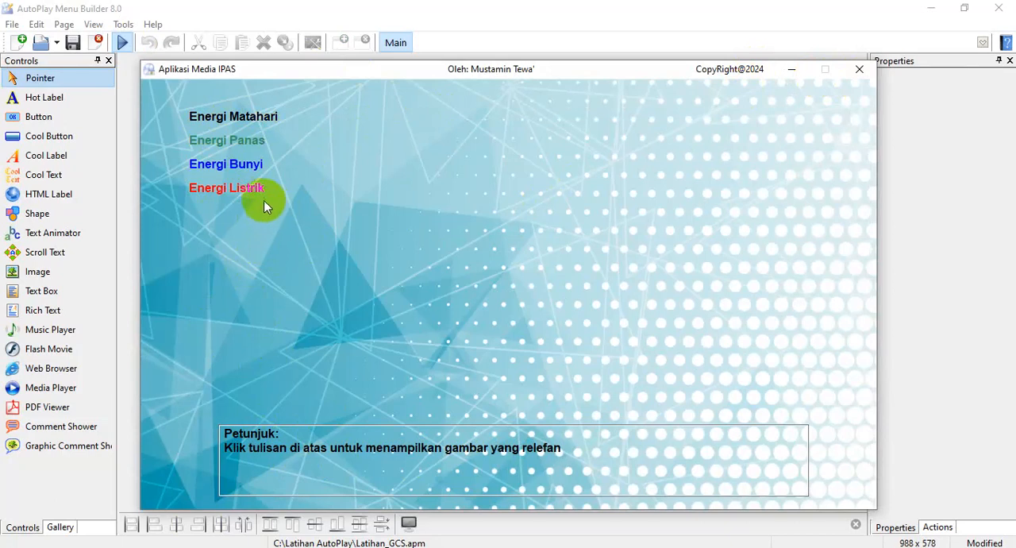
pyautogui.moveTo(239, 197)
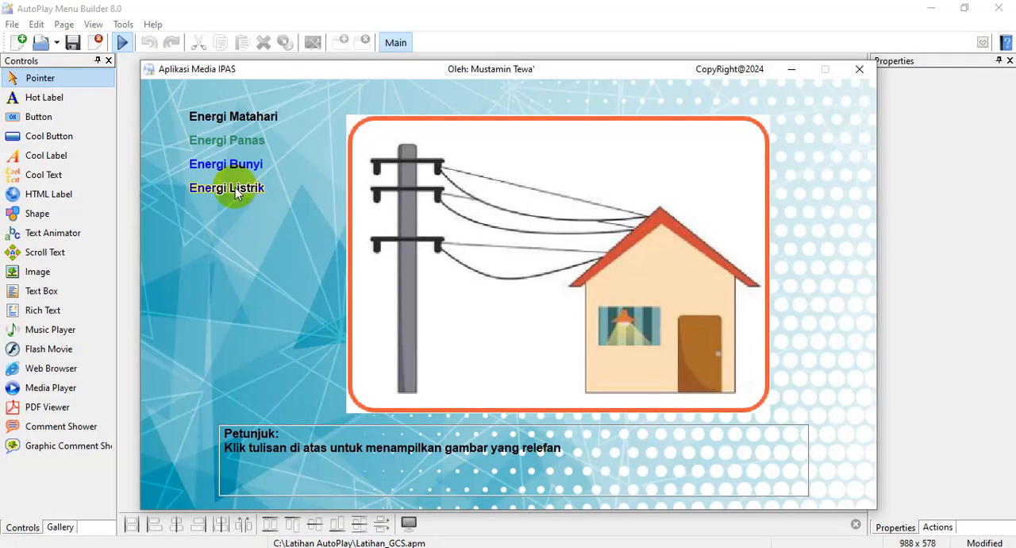
pyautogui.moveTo(242, 170)
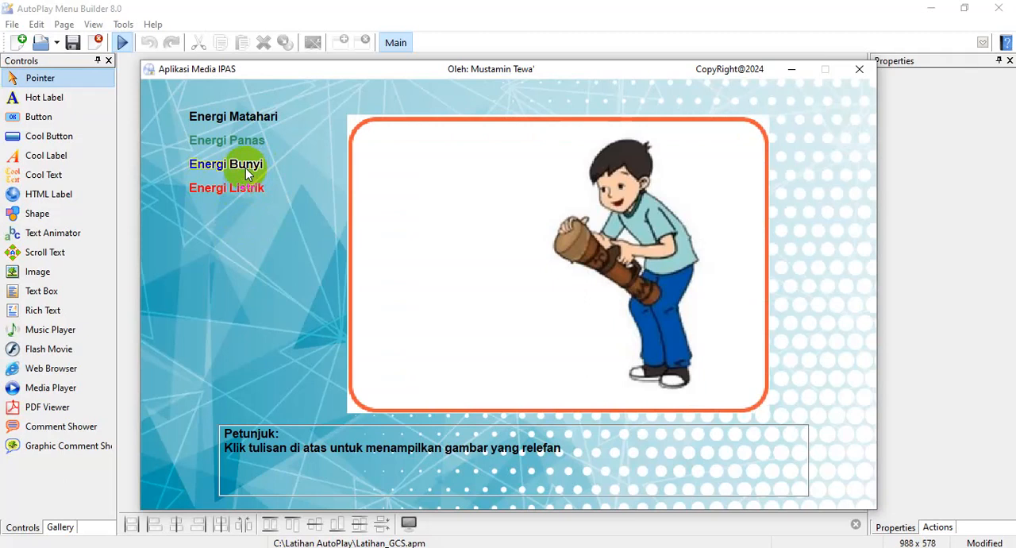
pyautogui.click(857, 69)
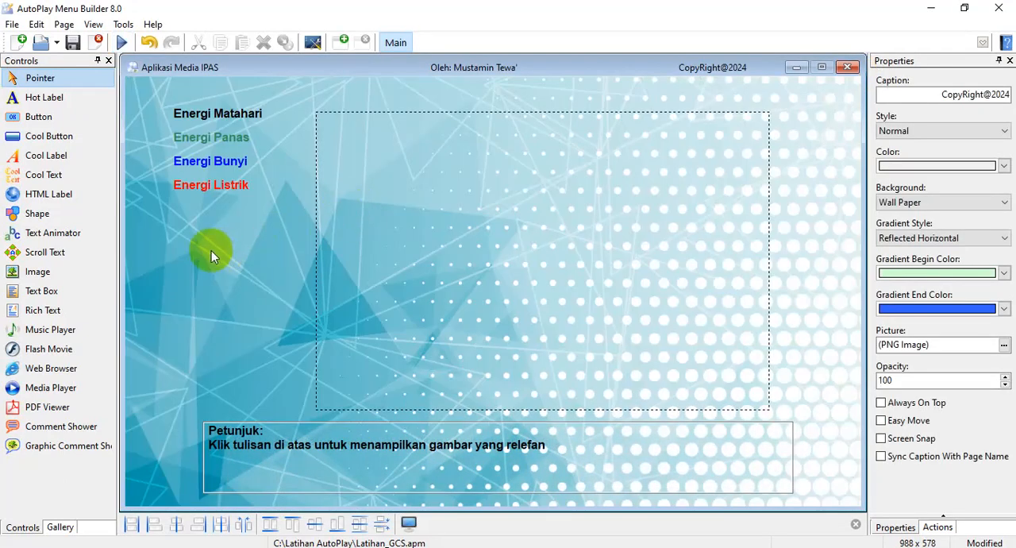
pyautogui.click(206, 190)
pyautogui.click(45, 312)
pyautogui.click(68, 300)
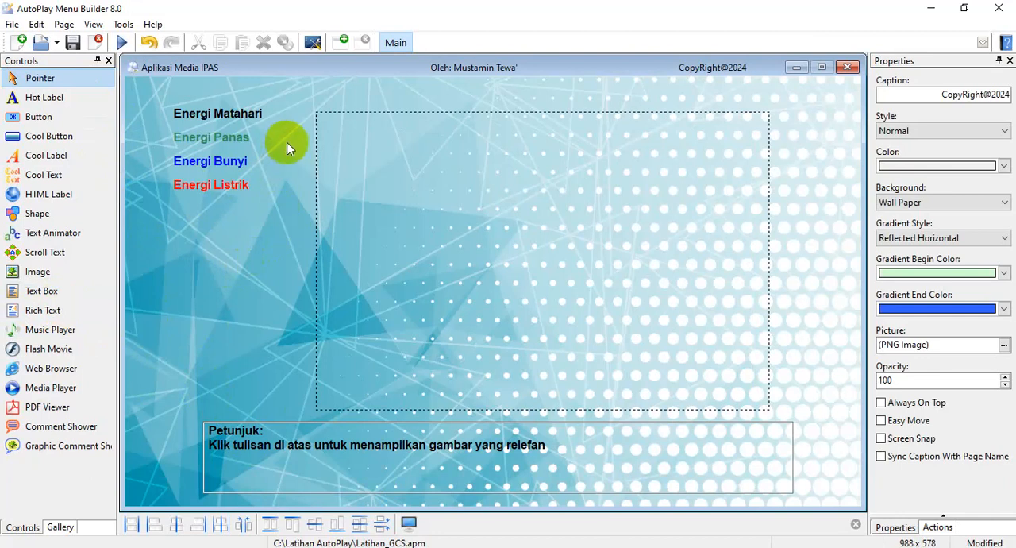
# Check the pictures linked to the four energy labels directly on the design page
pyautogui.click(242, 116)
pyautogui.click(251, 116)
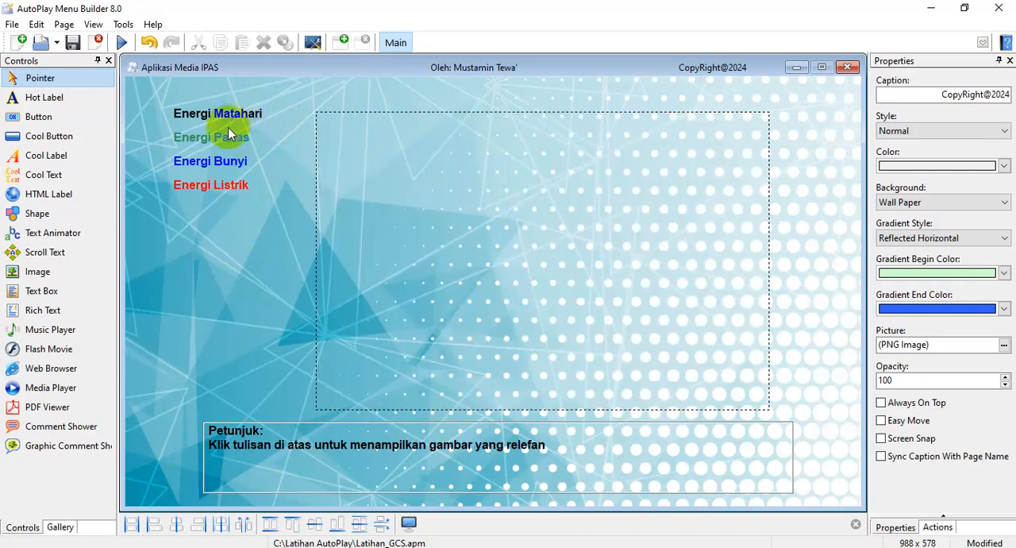
pyautogui.click(228, 147)
pyautogui.click(218, 163)
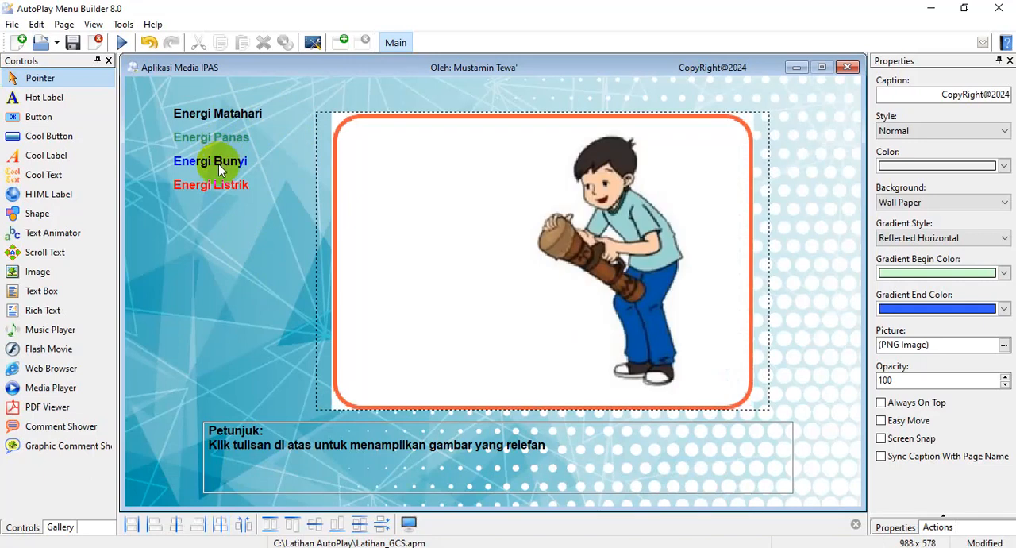
pyautogui.click(222, 189)
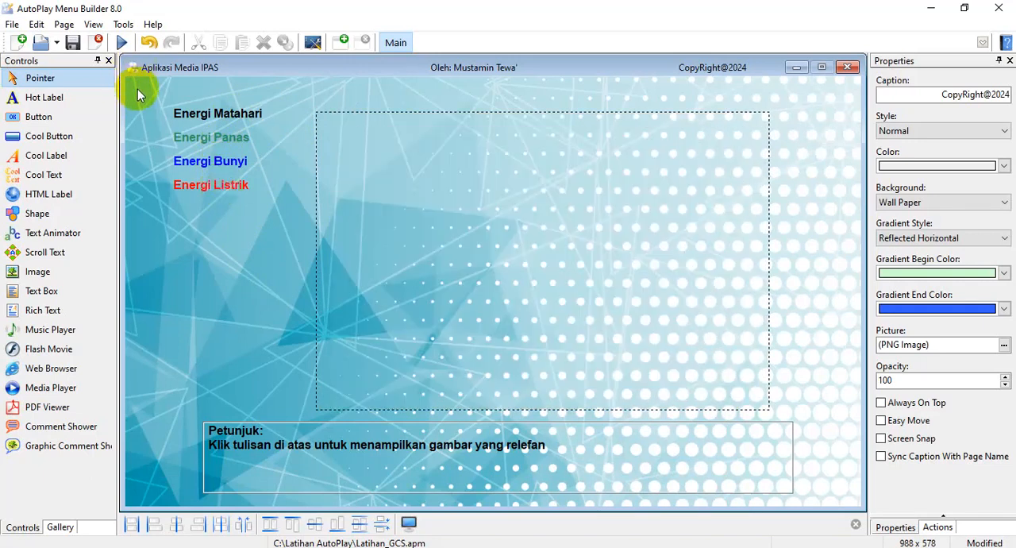
# Run the project again to examine each energy label's picture and the Petunjuk text, and close the test window
pyautogui.click(122, 43)
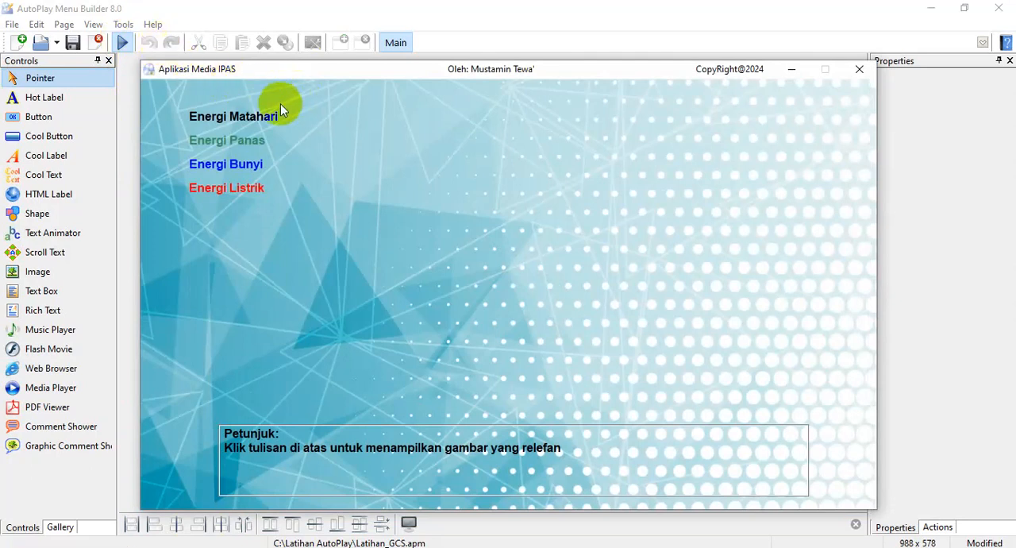
pyautogui.moveTo(262, 119)
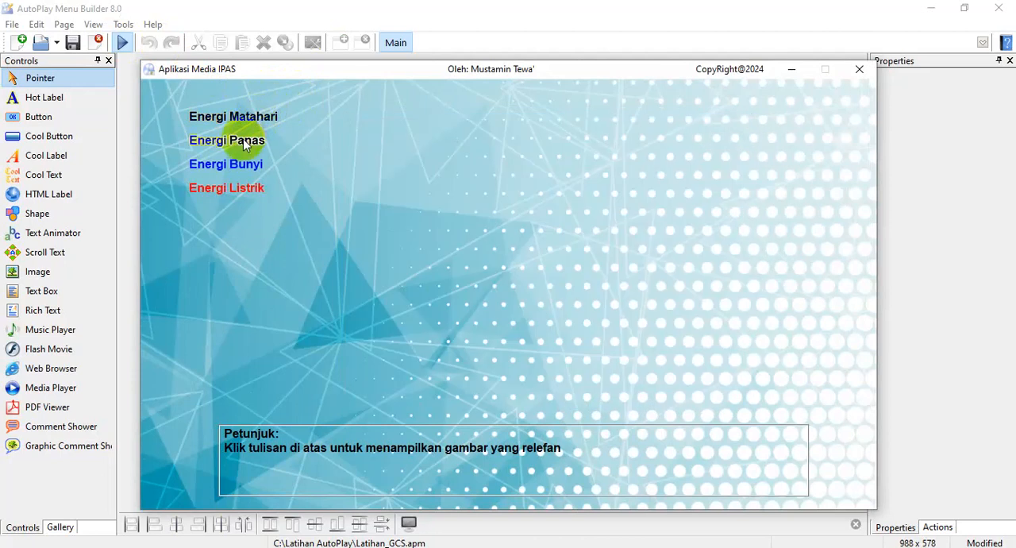
pyautogui.click(245, 143)
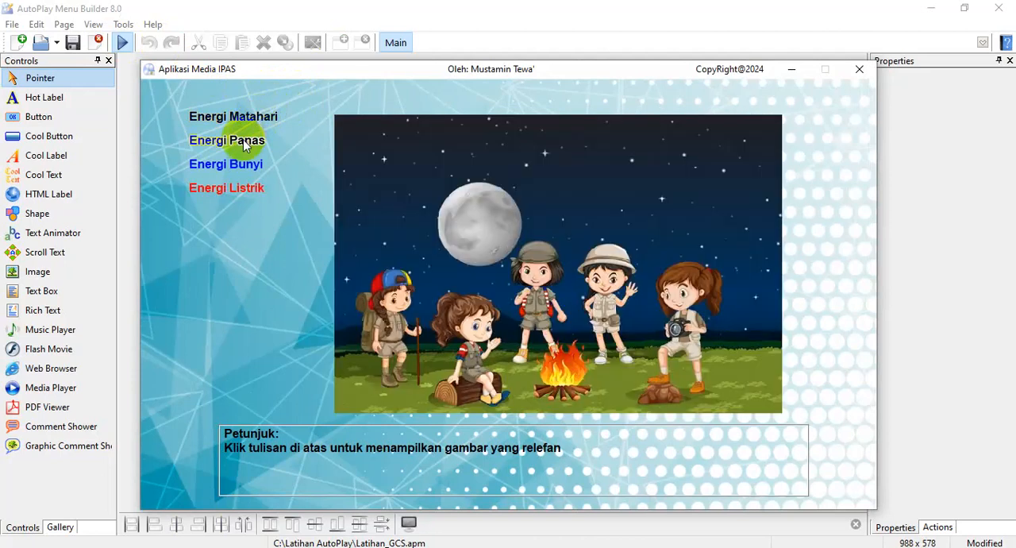
pyautogui.click(243, 168)
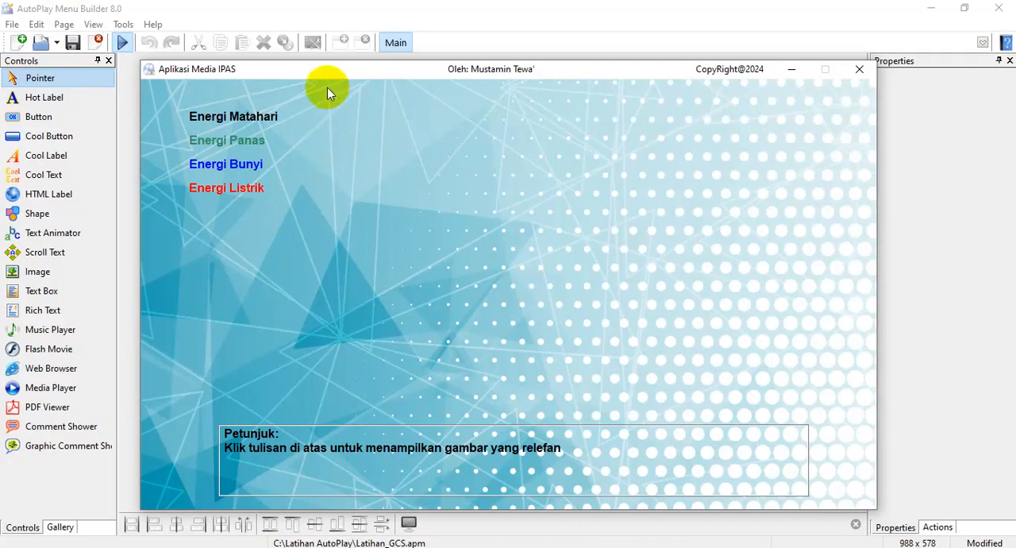
pyautogui.click(245, 119)
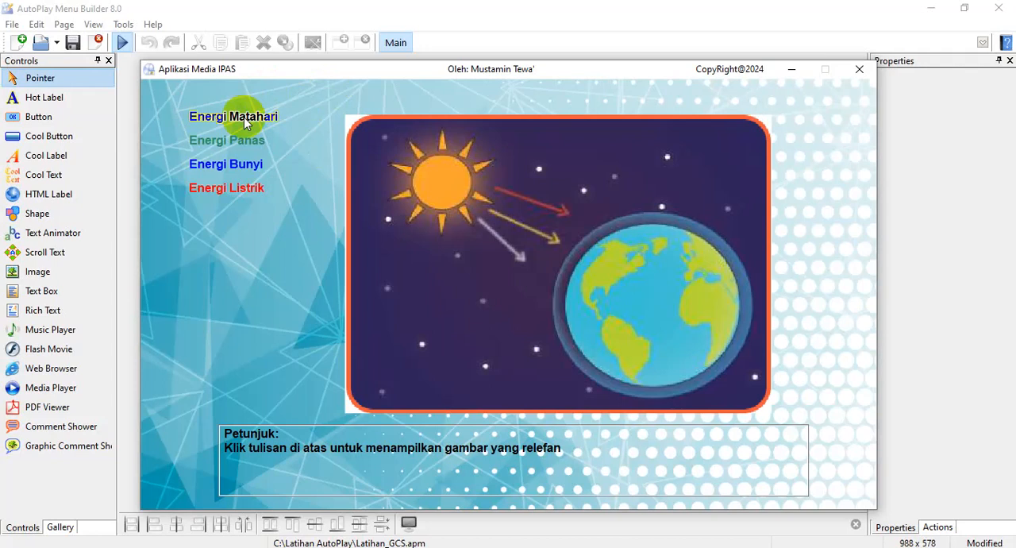
pyautogui.click(238, 118)
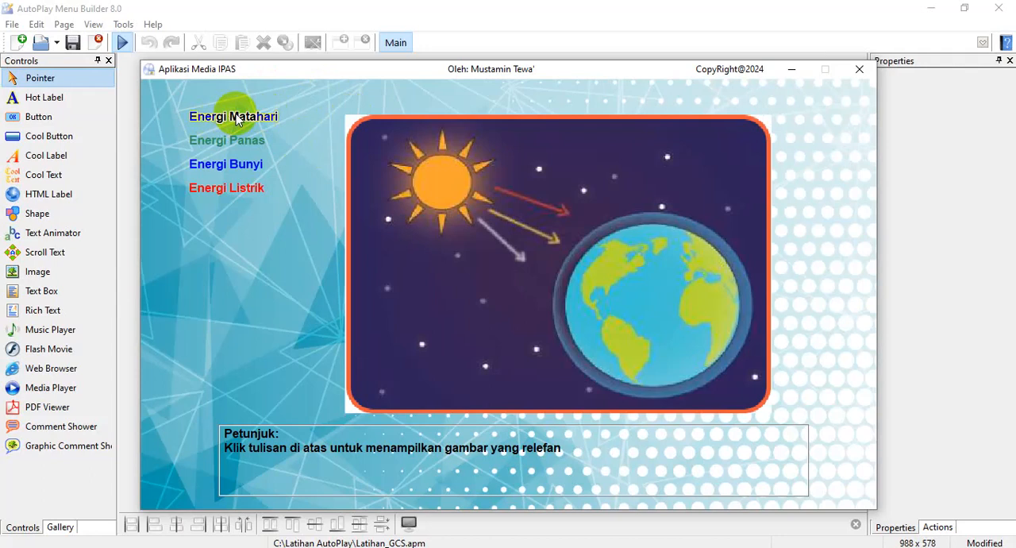
pyautogui.moveTo(247, 118)
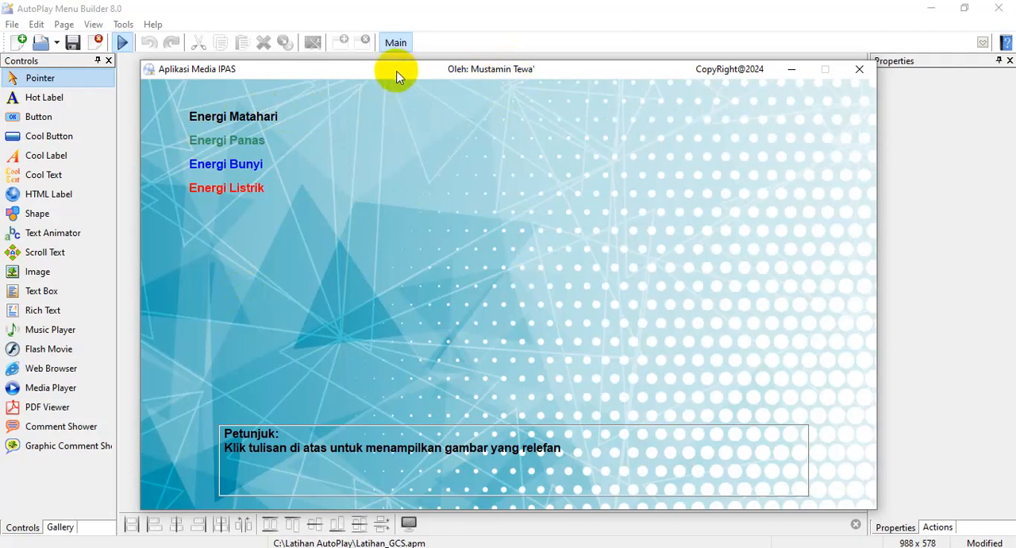
pyautogui.click(308, 454)
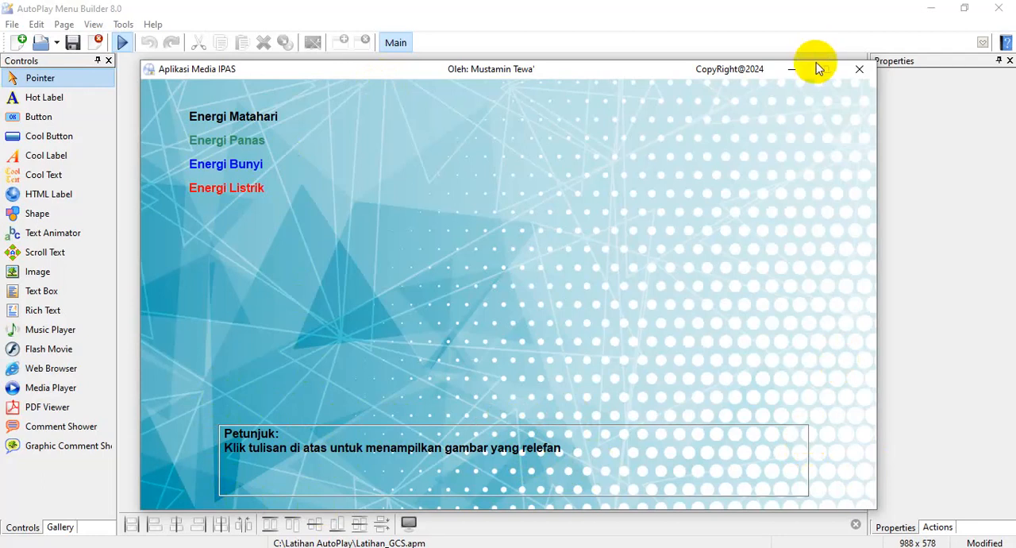
pyautogui.click(858, 72)
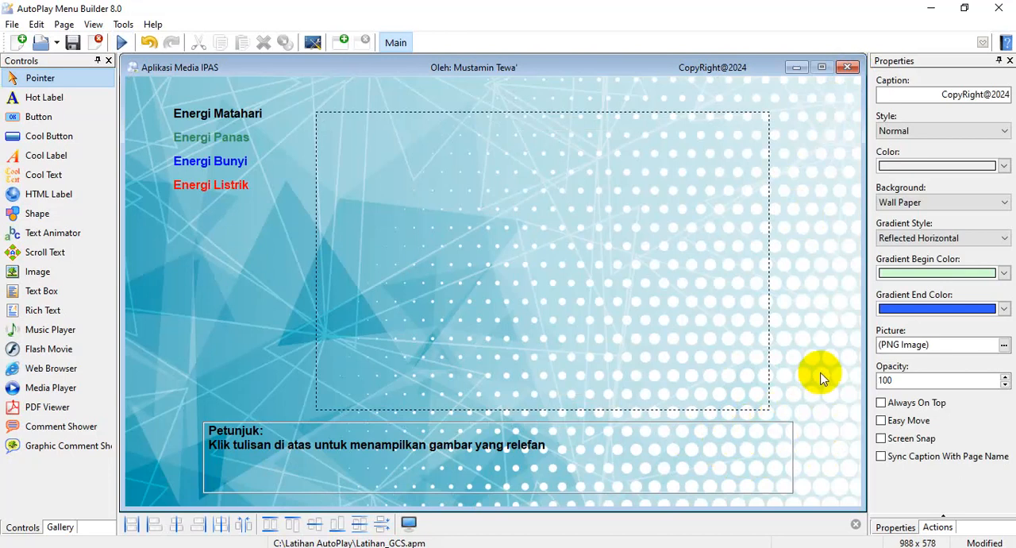
# Try the Flat border style on the Petunjuk text box
pyautogui.click(767, 436)
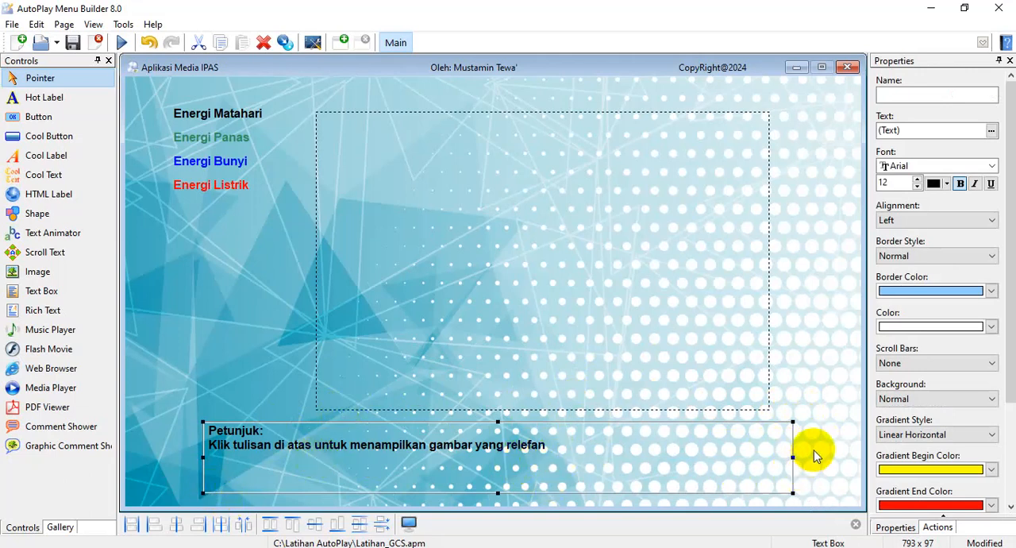
pyautogui.click(692, 235)
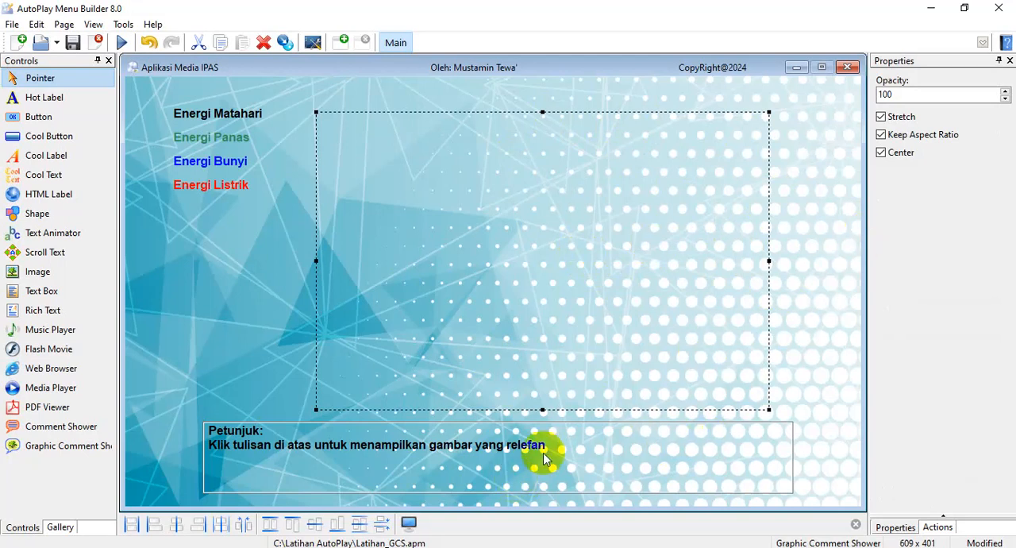
pyautogui.click(641, 451)
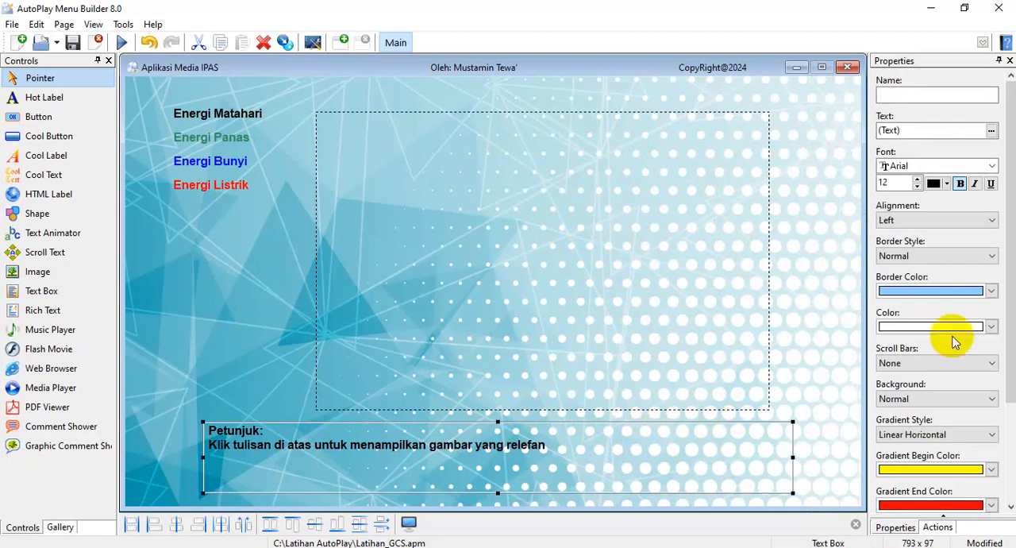
pyautogui.moveTo(1013, 224); pyautogui.dragTo(1012, 270)
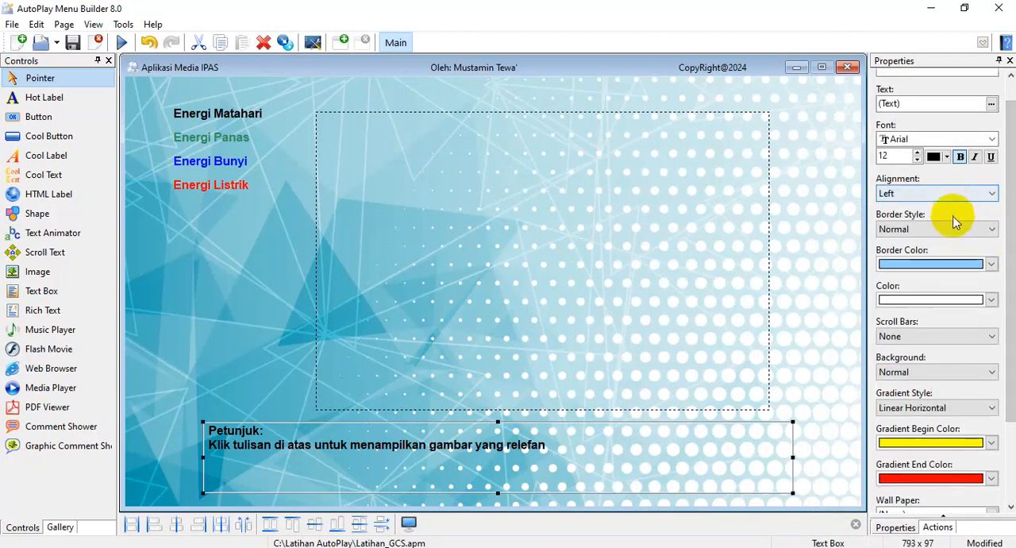
pyautogui.click(992, 230)
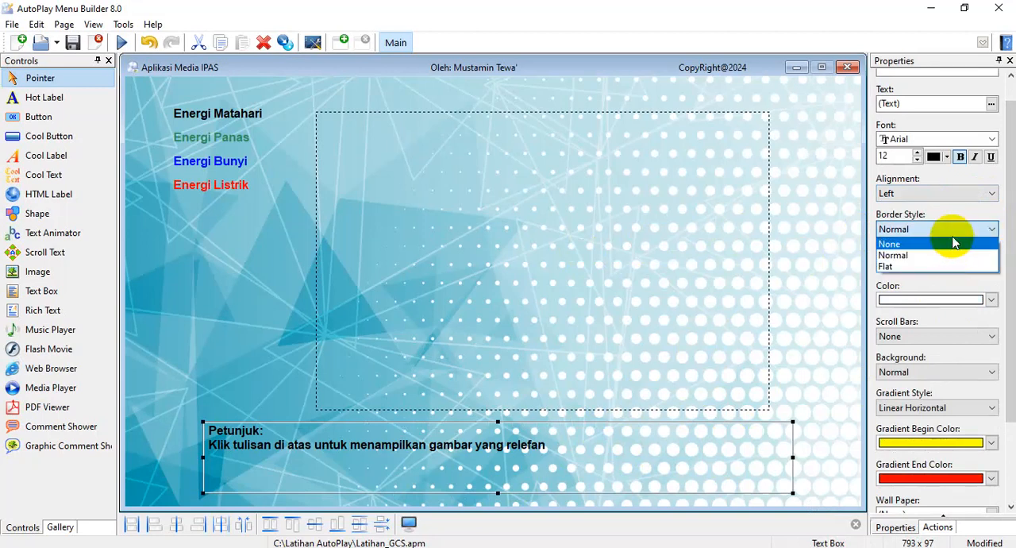
pyautogui.click(946, 266)
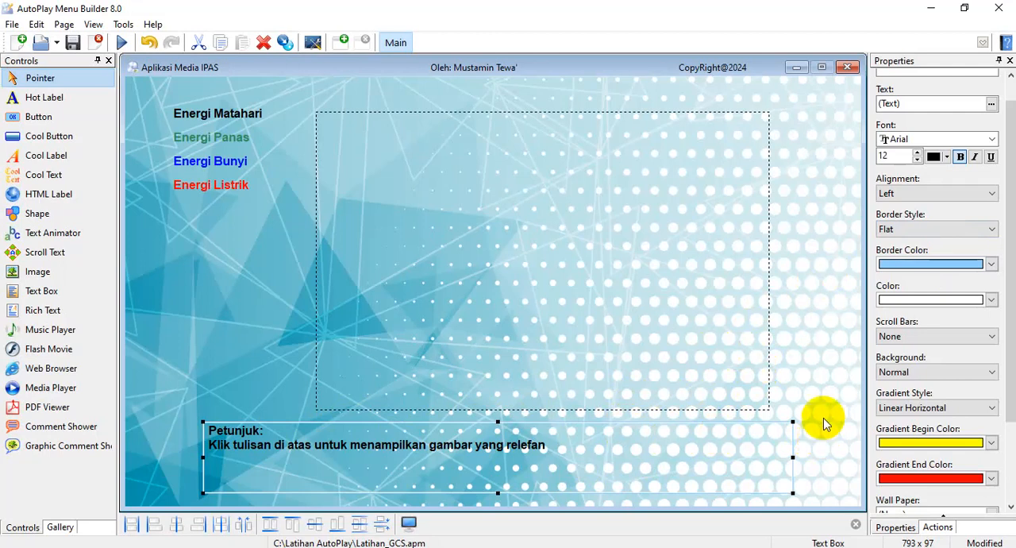
# Set the Petunjuk text box's border style to None and deselect the text box
pyautogui.click(993, 230)
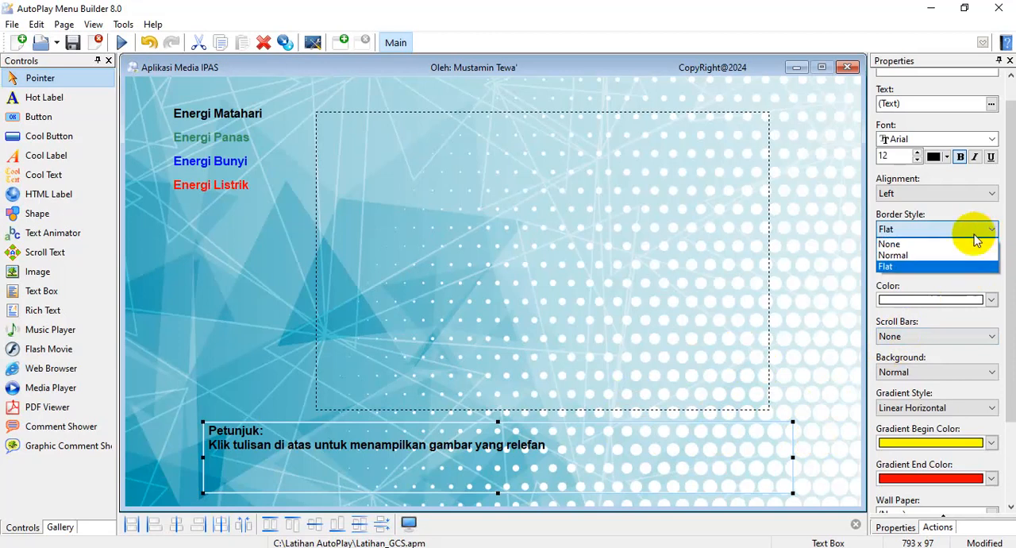
pyautogui.click(970, 243)
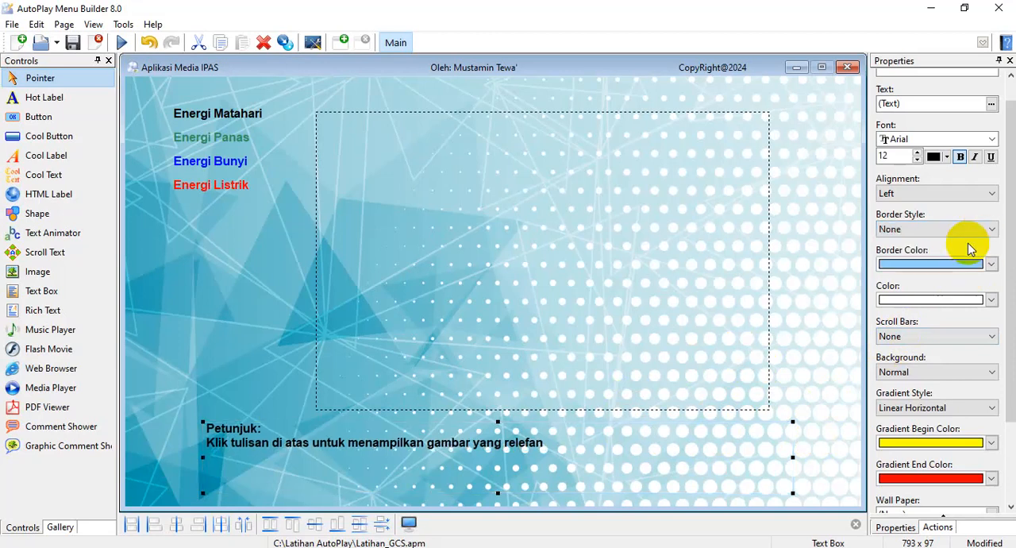
pyautogui.click(829, 386)
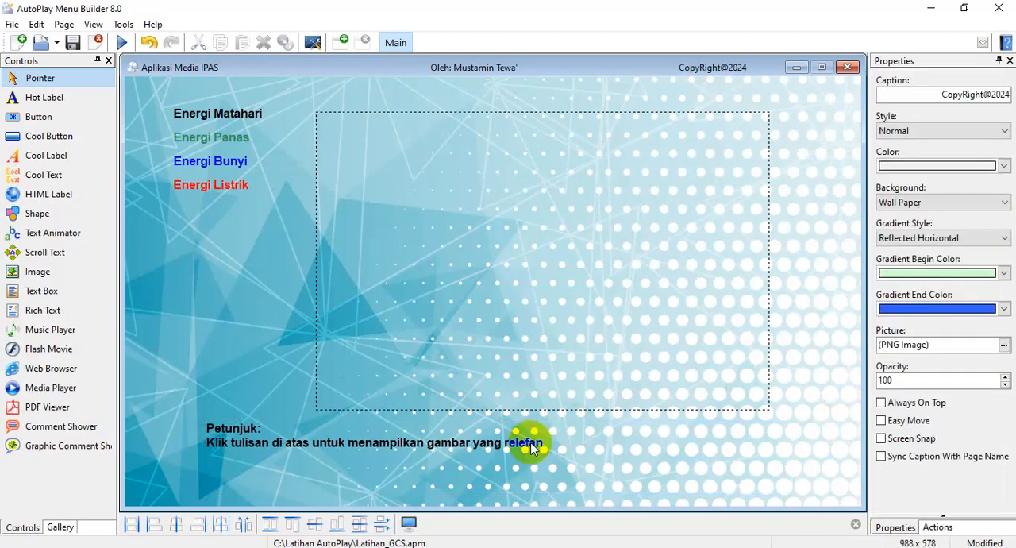